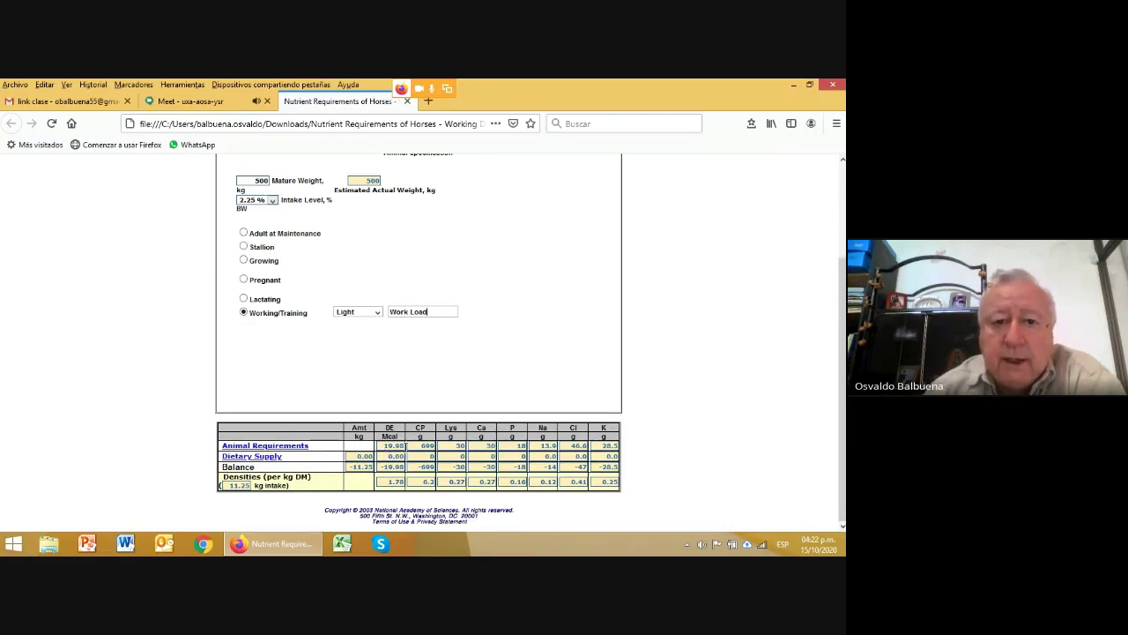
# - Compare the requirements of the working horse under Light and Intense work loads, finishing with the work load set to Intense
pyautogui.click(378, 312)
pyautogui.click(374, 325)
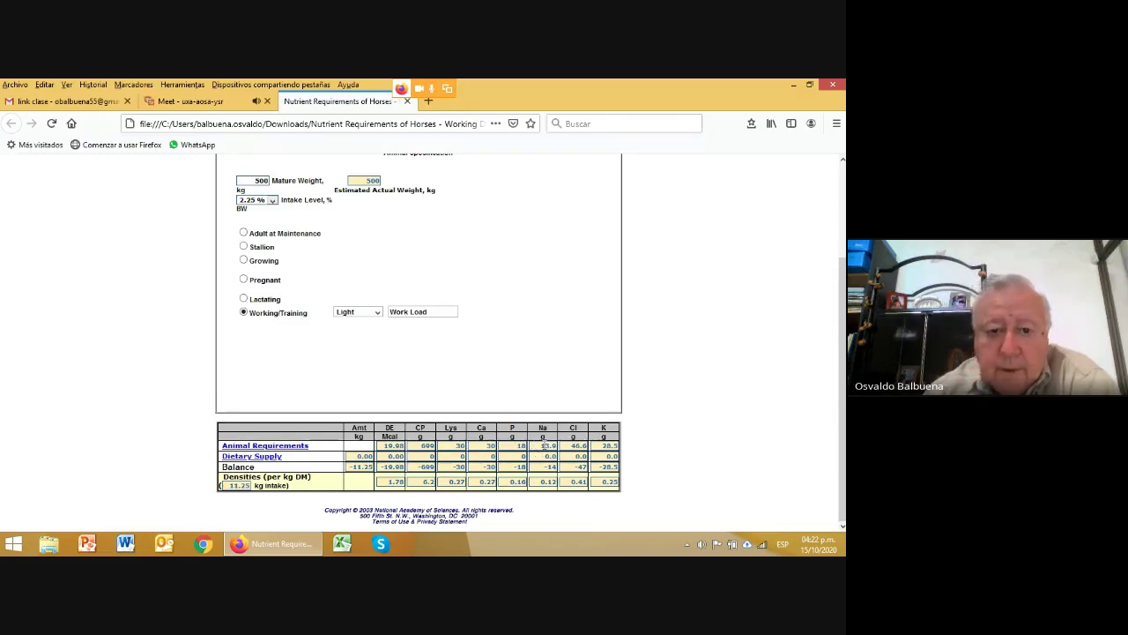
pyautogui.click(377, 314)
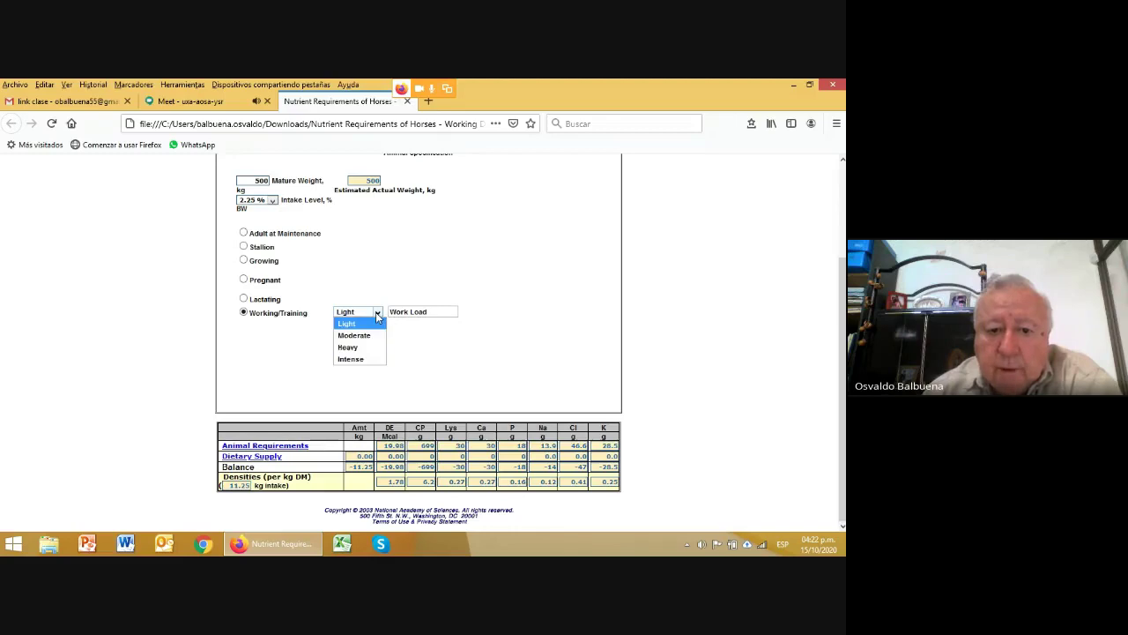
pyautogui.click(361, 359)
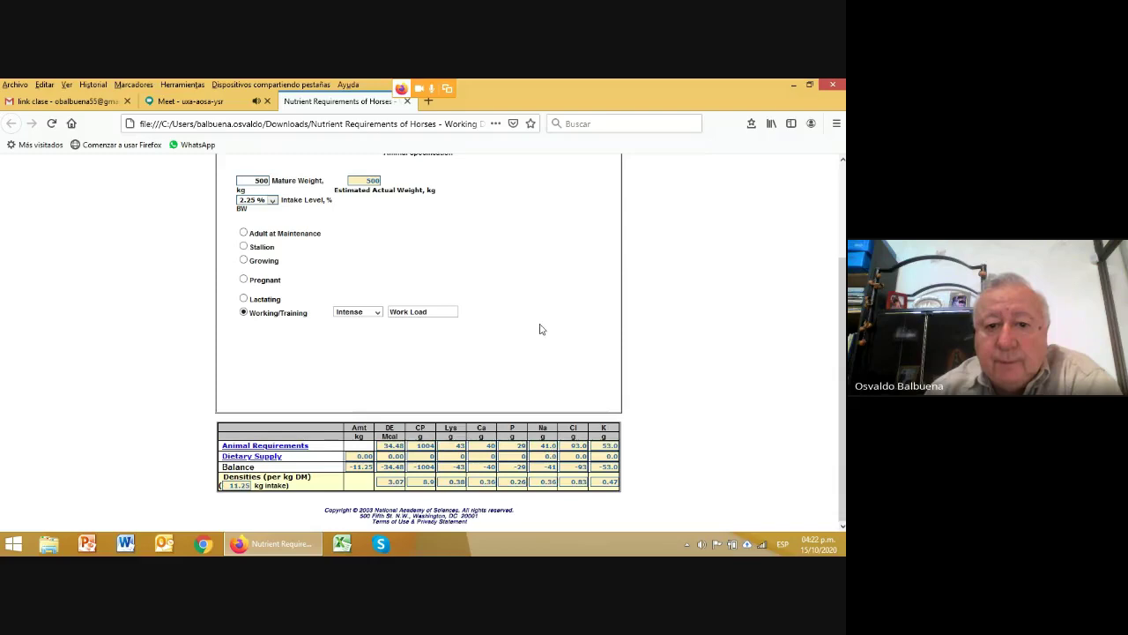
pyautogui.click(379, 315)
pyautogui.click(347, 324)
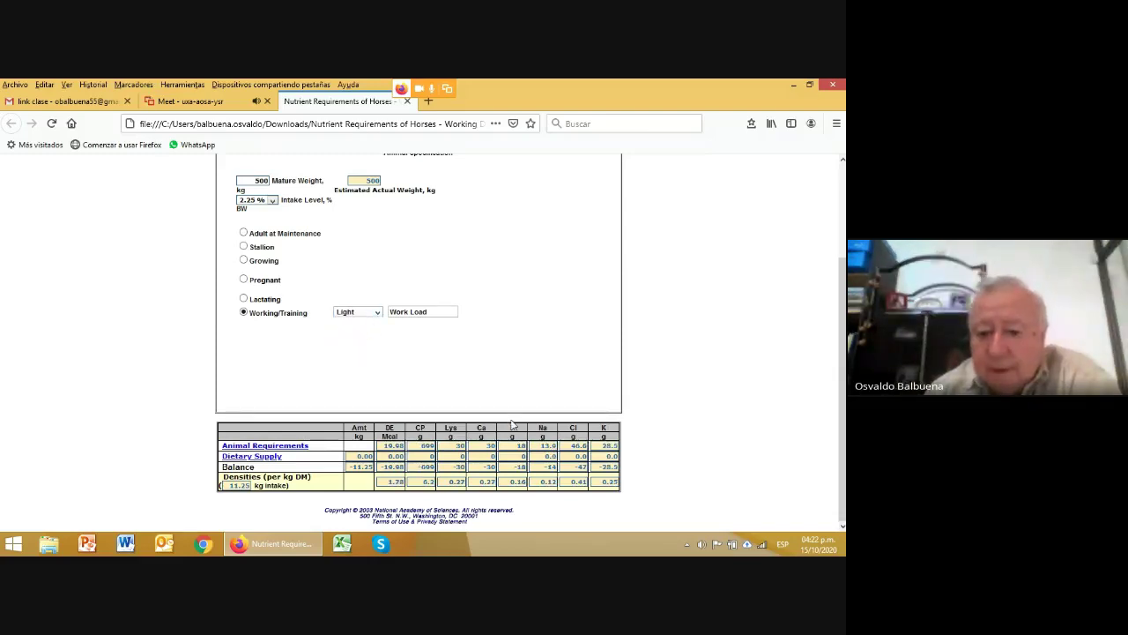
pyautogui.click(379, 314)
pyautogui.click(365, 359)
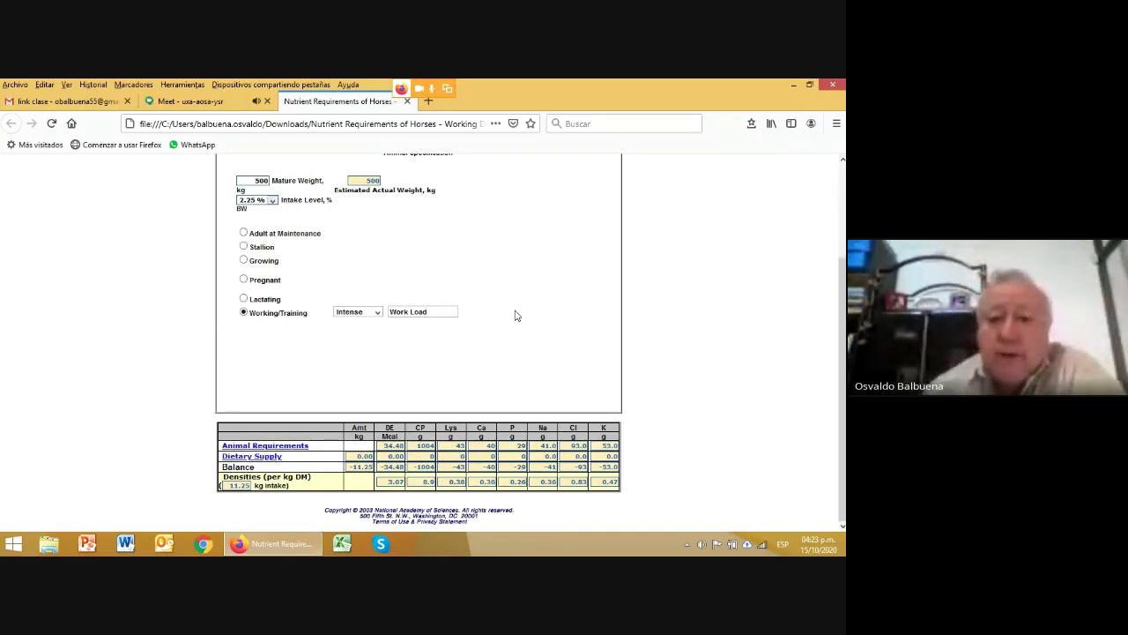
# - In the dietary supply, give Feed3 a DE of 3.5 Mcal/kg and CP of 8%, and set Alfalfa Hay's CP to 18%
pyautogui.scroll(3, 369, 278)
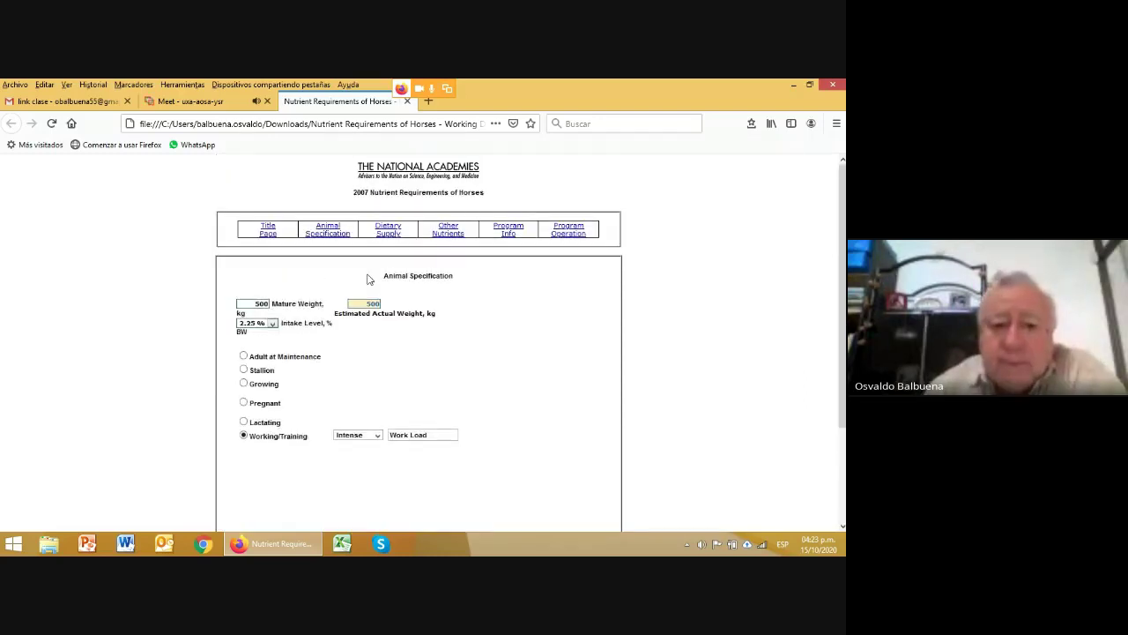
pyautogui.click(387, 232)
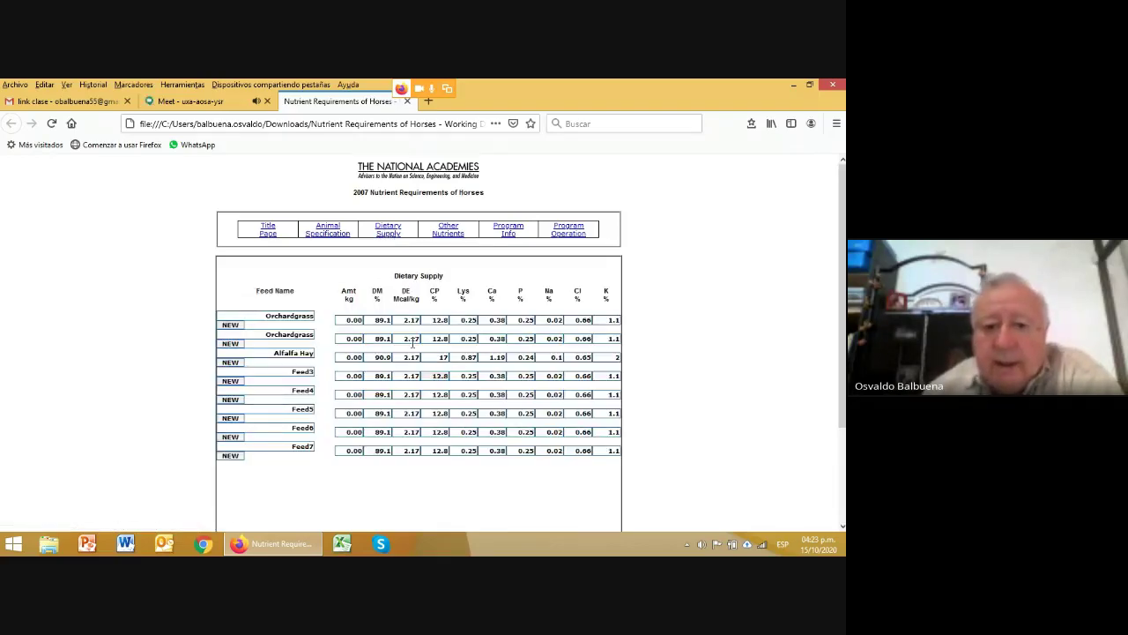
pyautogui.scroll(-2, 411, 342)
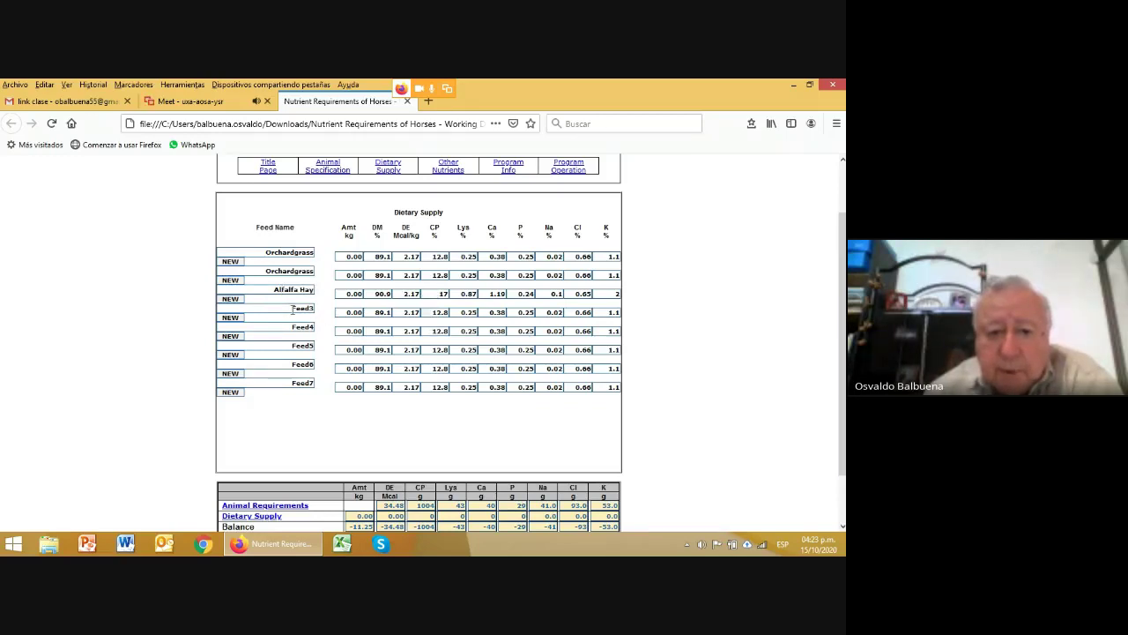
pyautogui.doubleClick(408, 313)
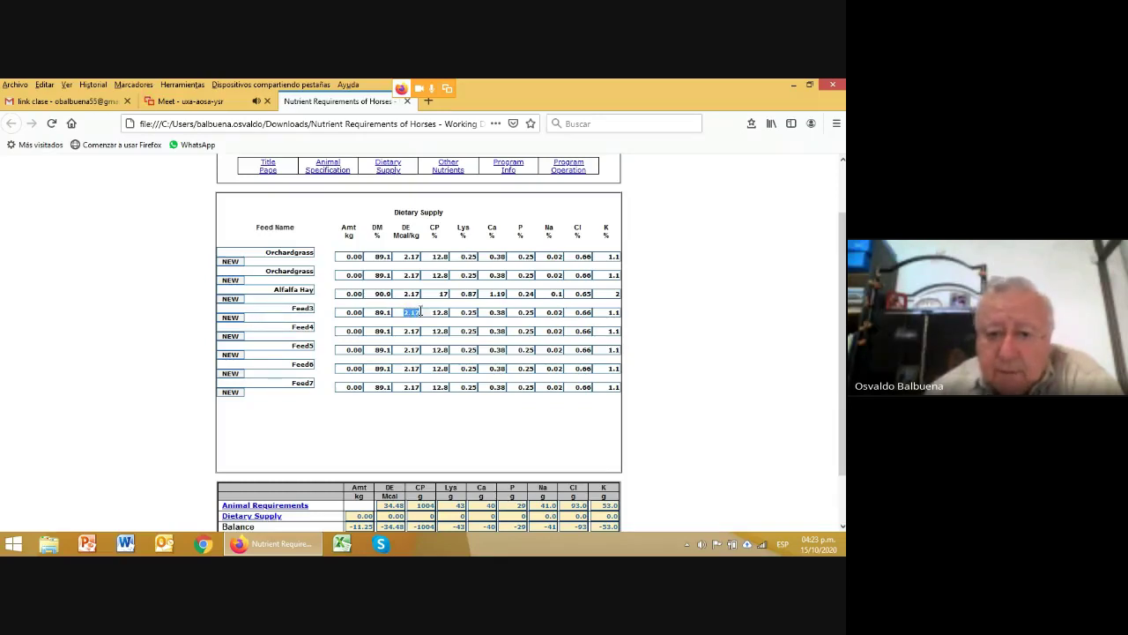
pyautogui.write('3.5')
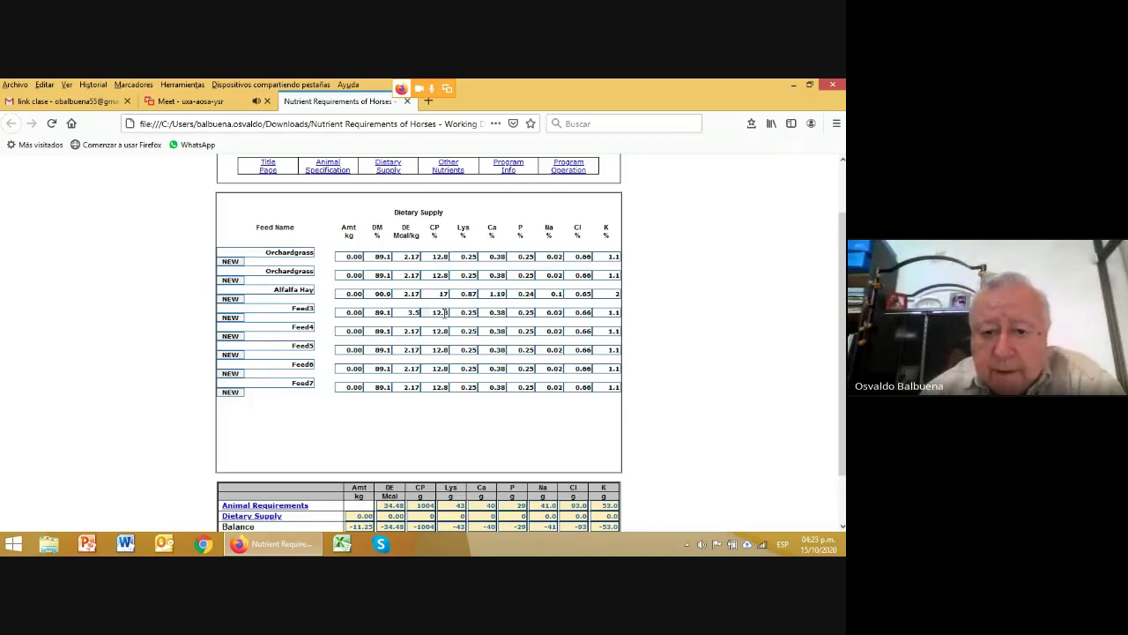
pyautogui.moveTo(434, 312); pyautogui.dragTo(455, 313)
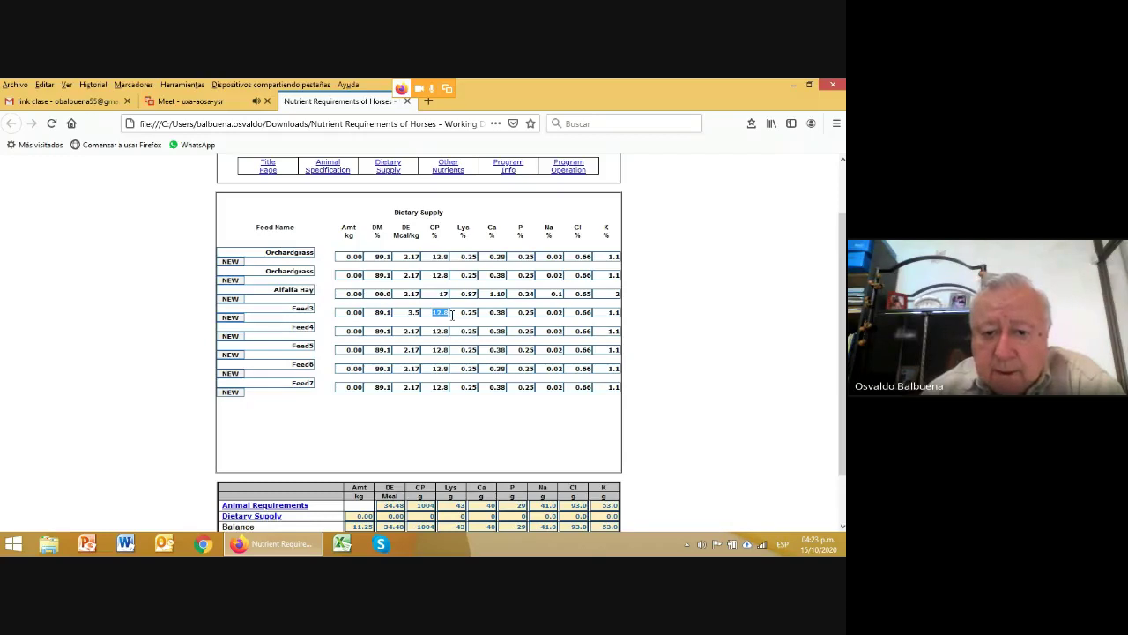
pyautogui.write('8')
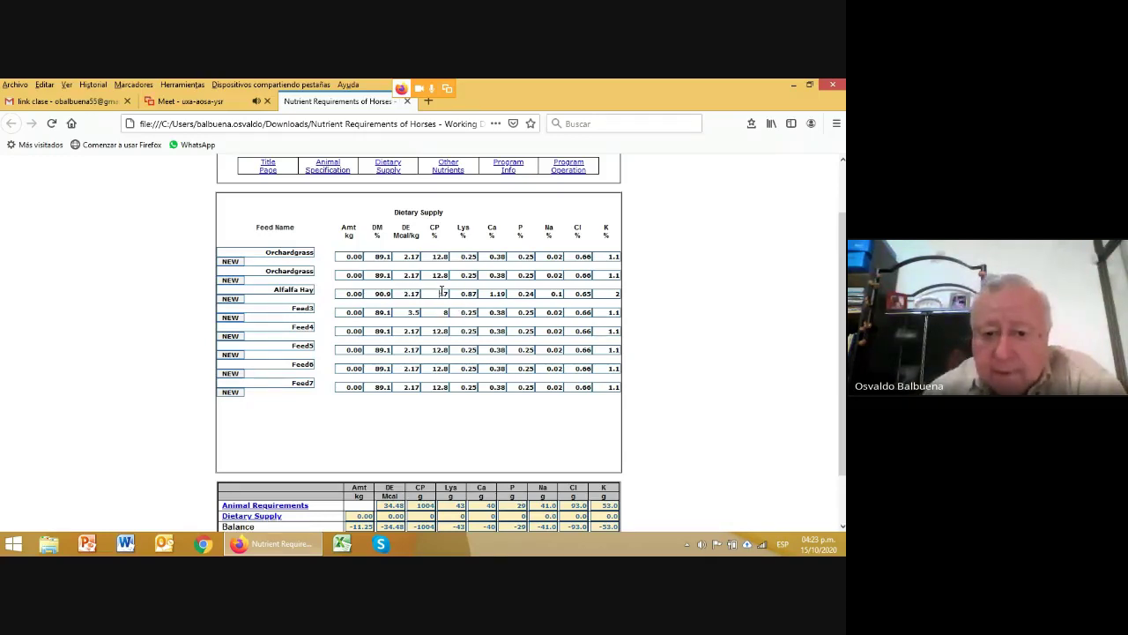
pyautogui.moveTo(443, 293); pyautogui.dragTo(448, 294)
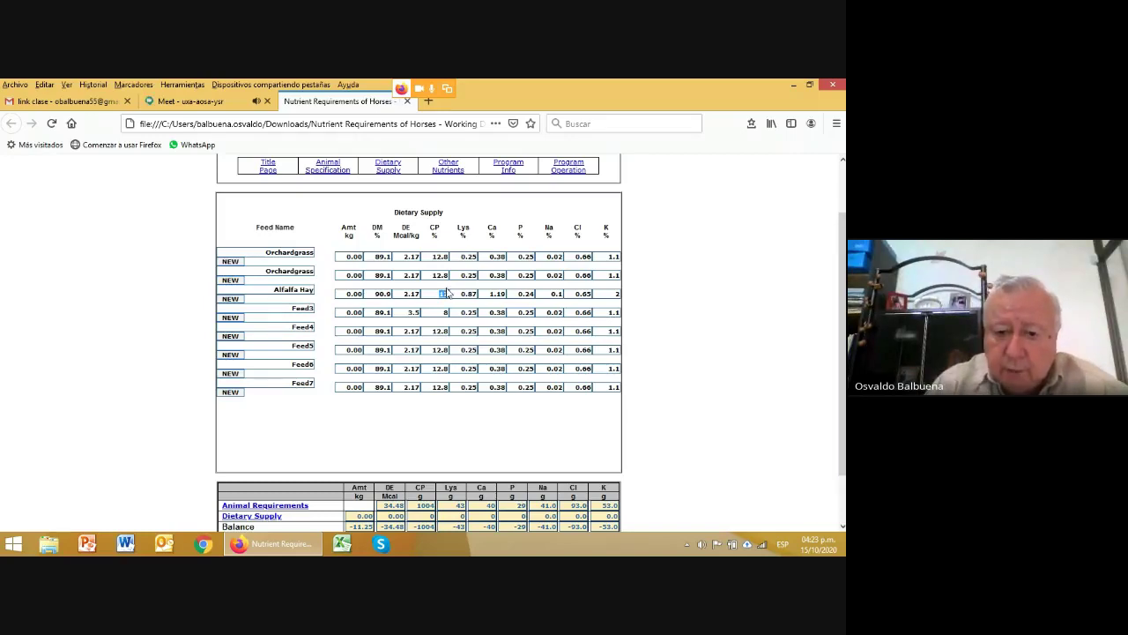
pyautogui.write('18')
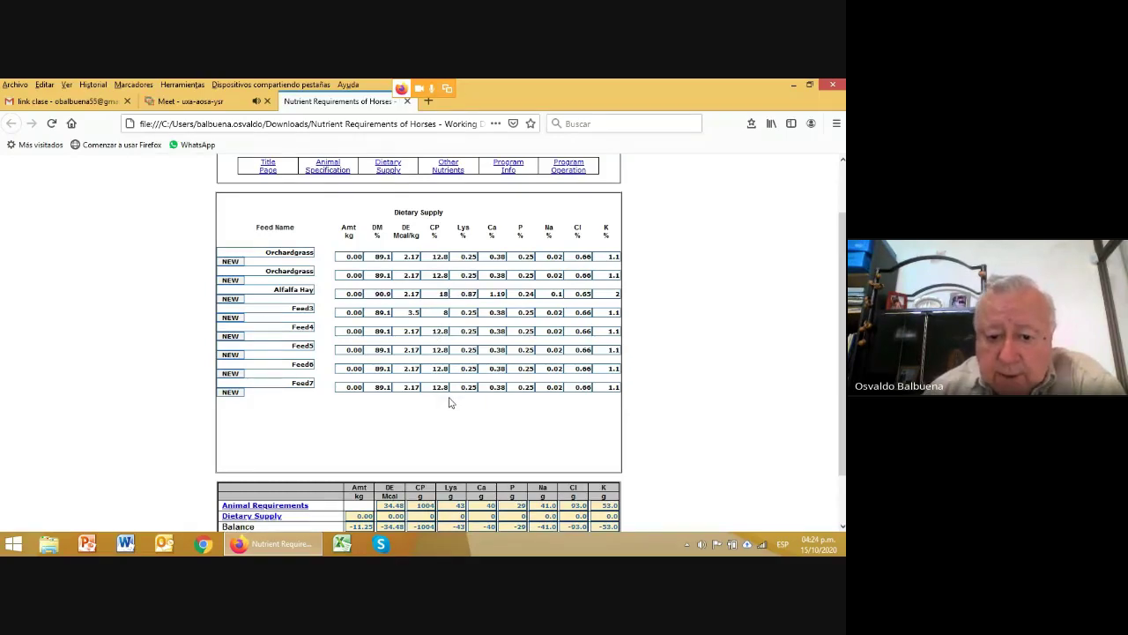
# - Set the ration amounts to 8 kg of Alfalfa Hay and 3 kg of Feed3
pyautogui.scroll(-2, 449, 402)
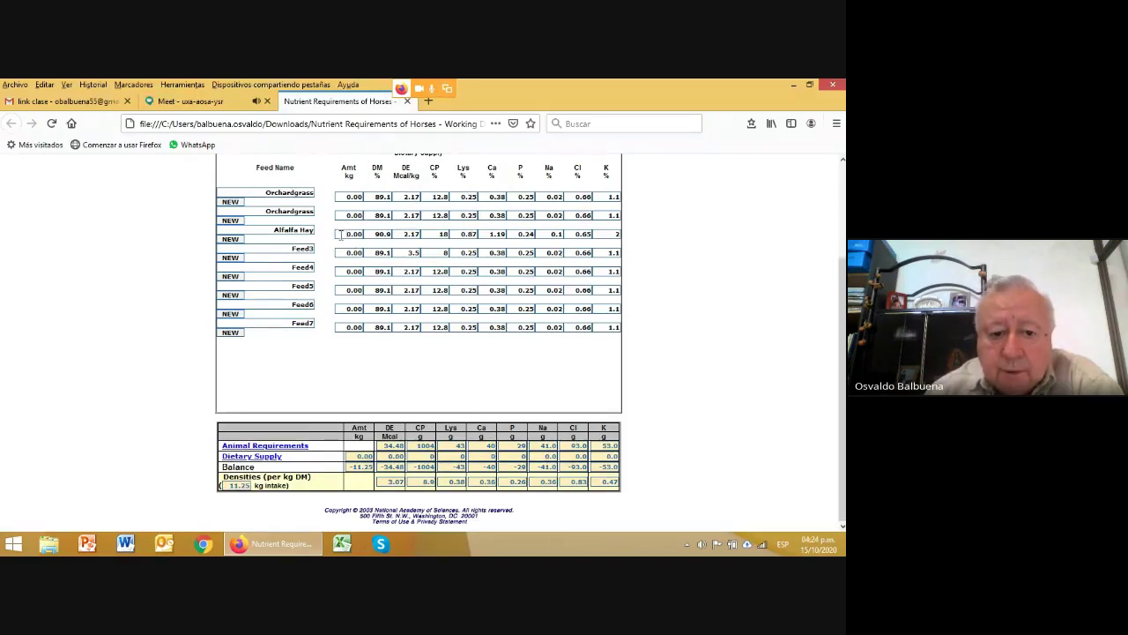
pyautogui.moveTo(343, 234); pyautogui.dragTo(363, 234)
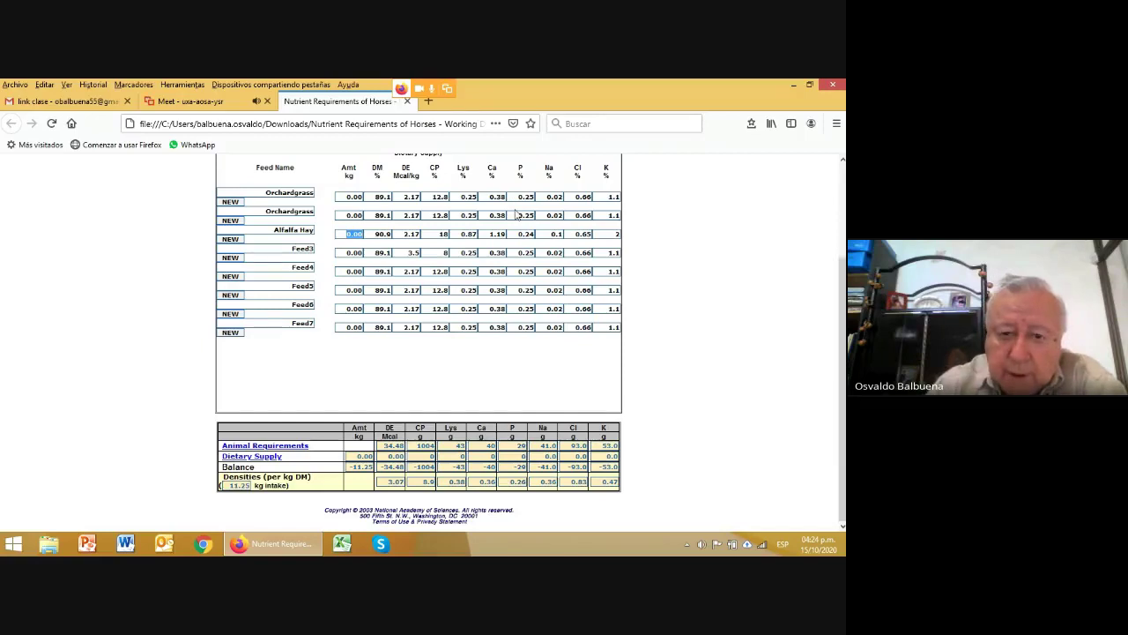
pyautogui.write('8')
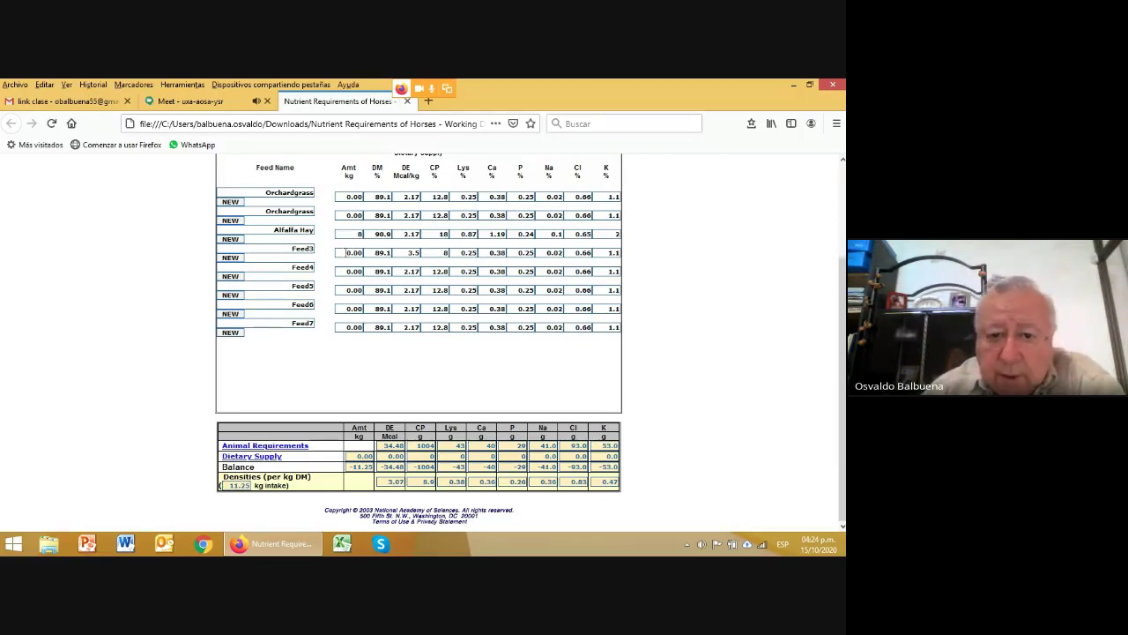
pyautogui.click(346, 252)
pyautogui.moveTo(347, 252); pyautogui.dragTo(363, 253)
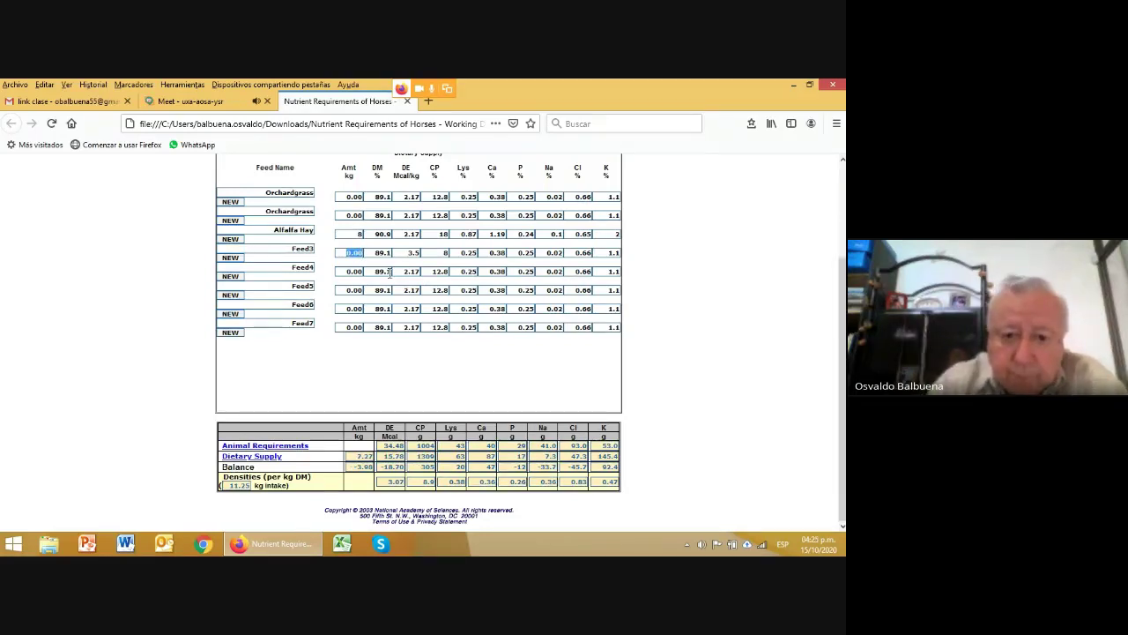
pyautogui.write('3')
pyautogui.click(406, 361)
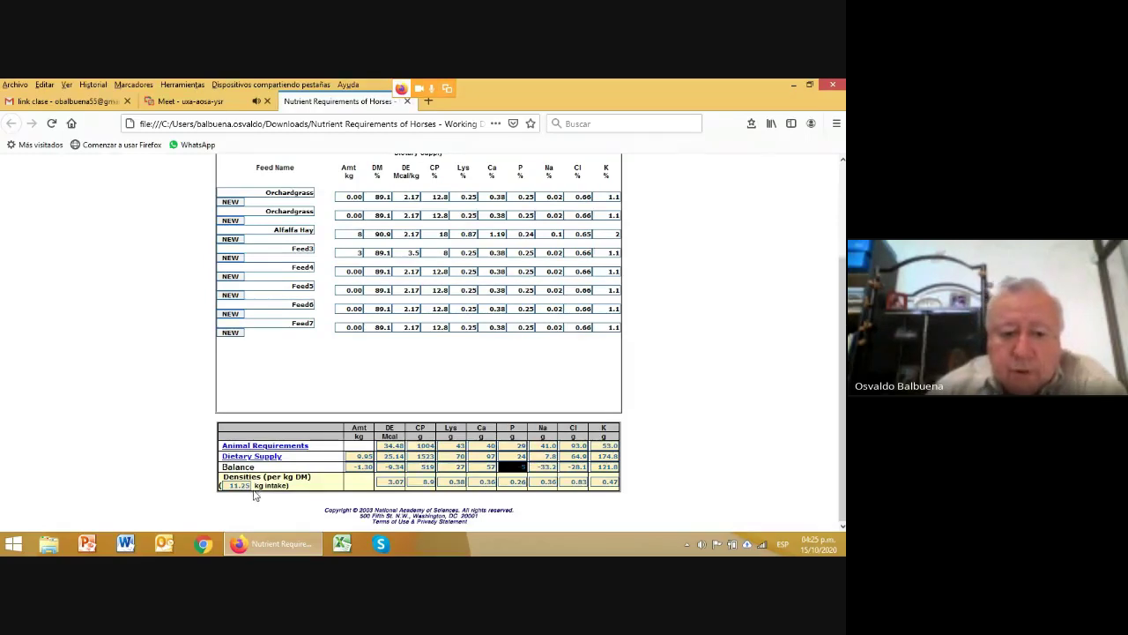
# - Set the intake level to 3.00 % of body weight in the animal specification and check the resulting intake
pyautogui.scroll(3, 259, 454)
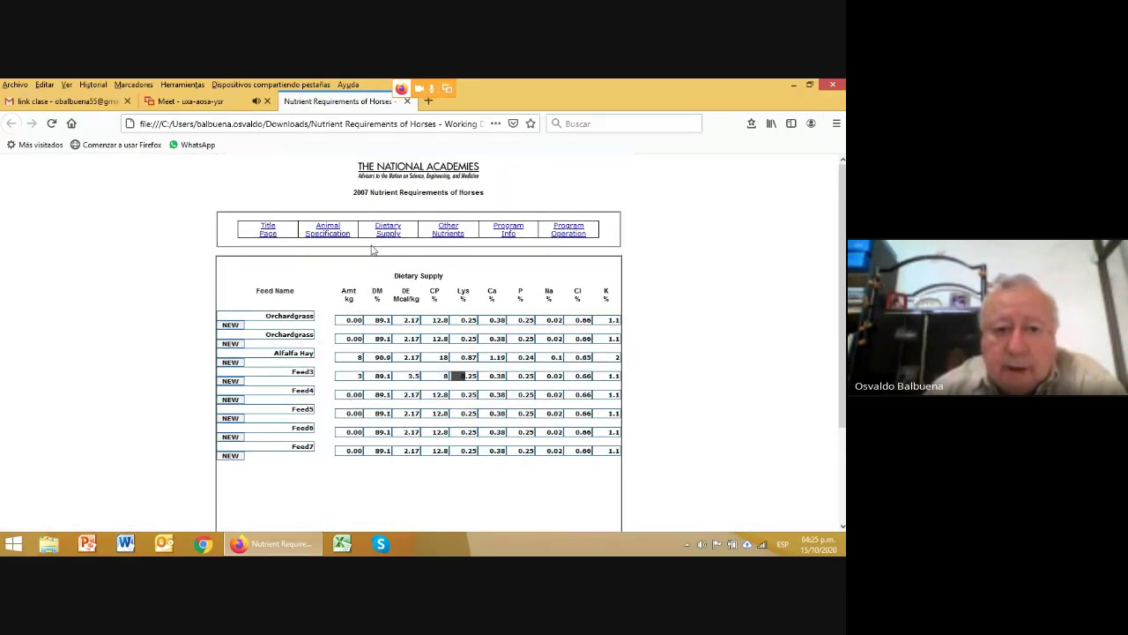
pyautogui.click(342, 235)
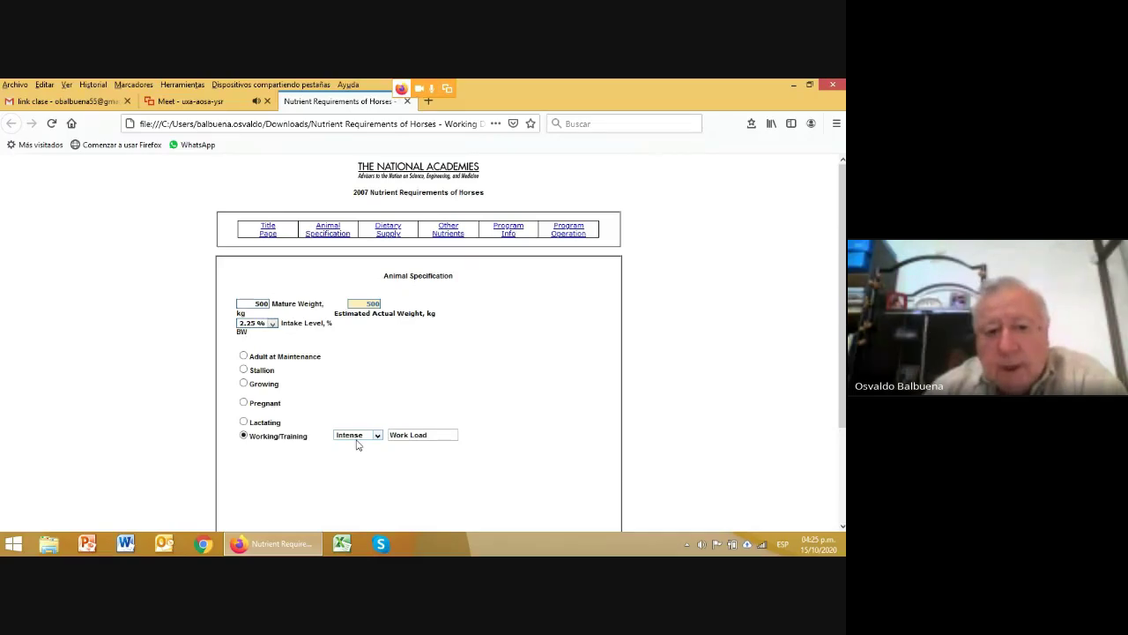
pyautogui.click(273, 325)
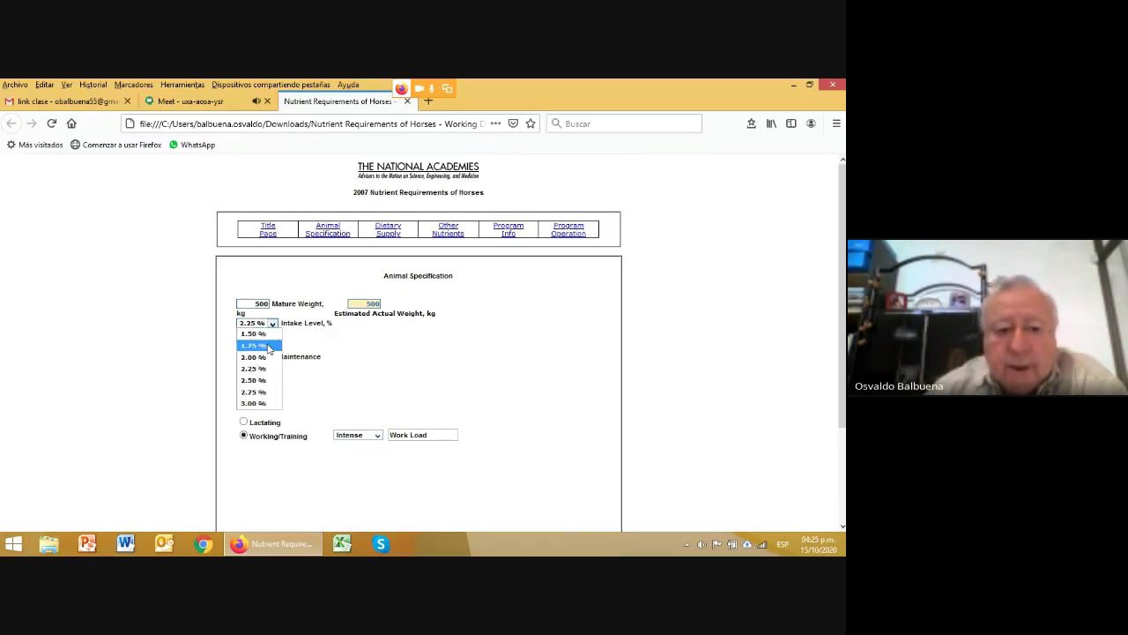
pyautogui.click(257, 404)
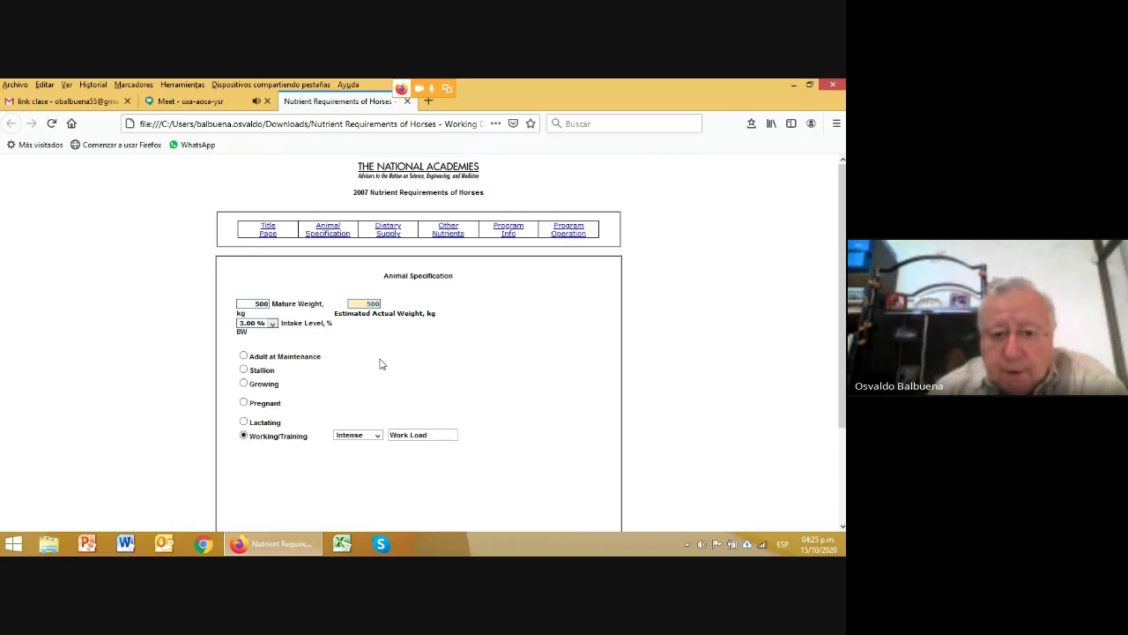
pyautogui.scroll(-3, 380, 364)
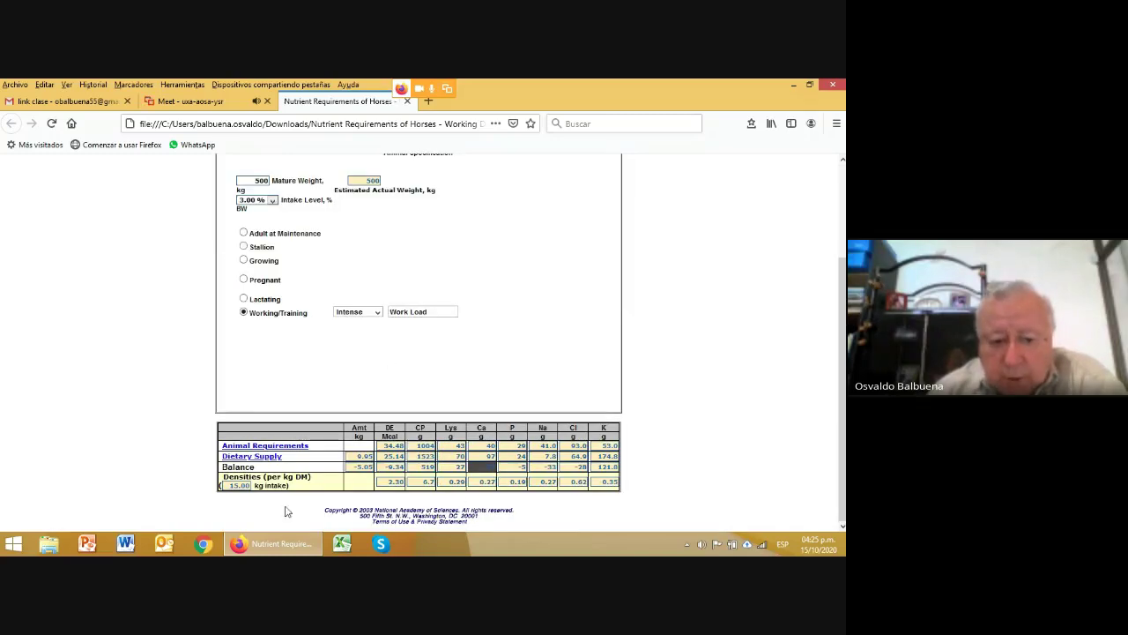
pyautogui.doubleClick(236, 485)
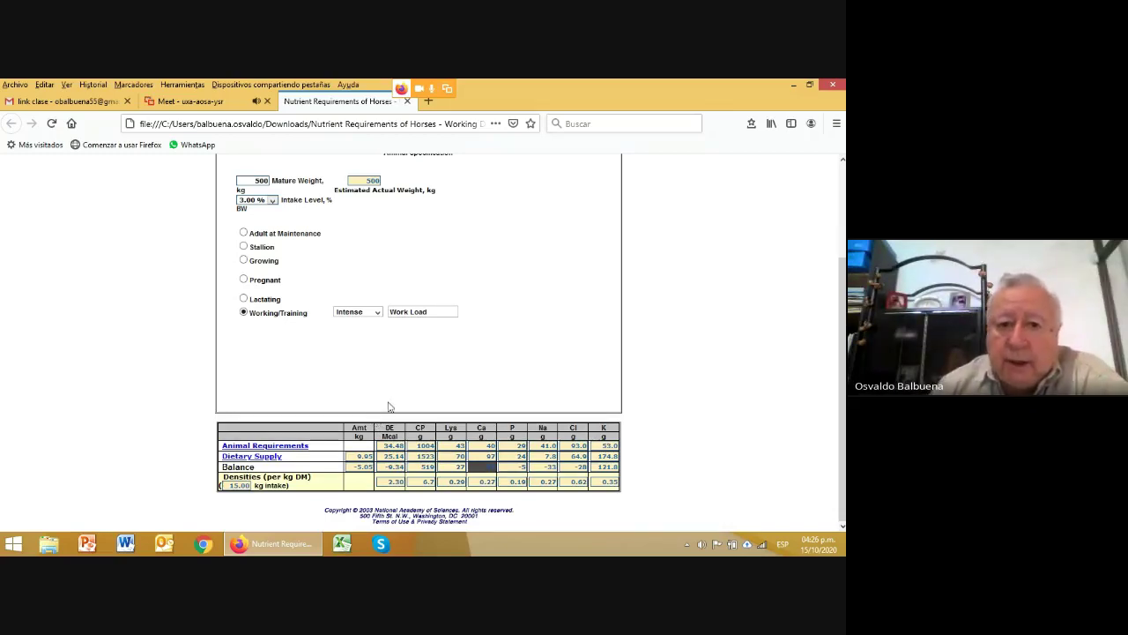
# - In the dietary supply, set the amount of Alfalfa Hay to 5 kg and of Feed3 to 10 kg
pyautogui.scroll(3, 389, 406)
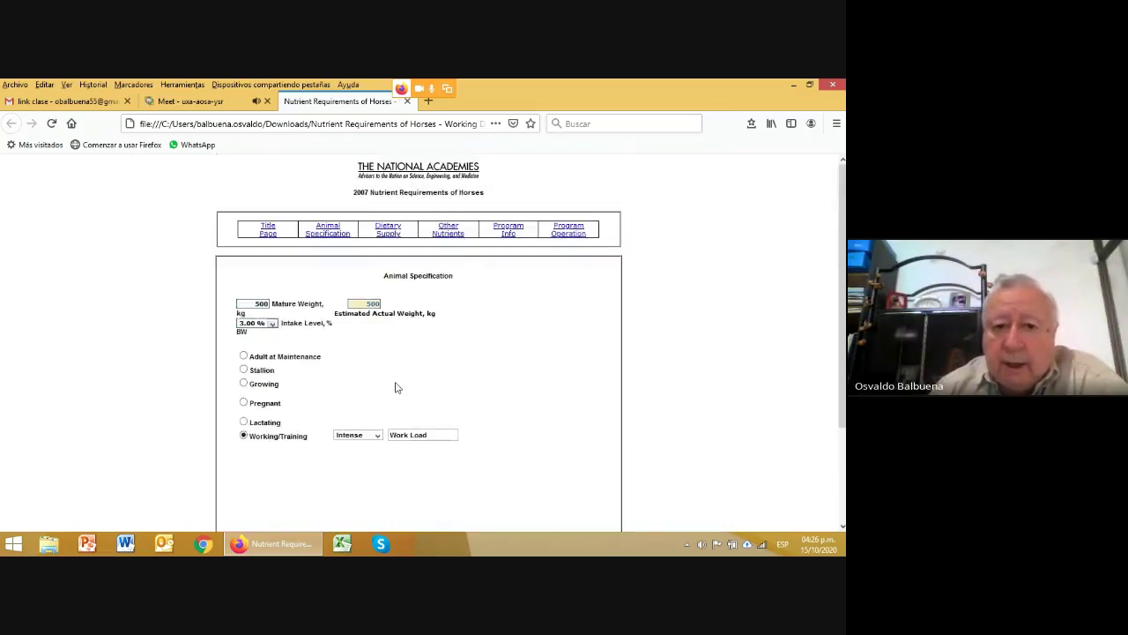
pyautogui.click(397, 233)
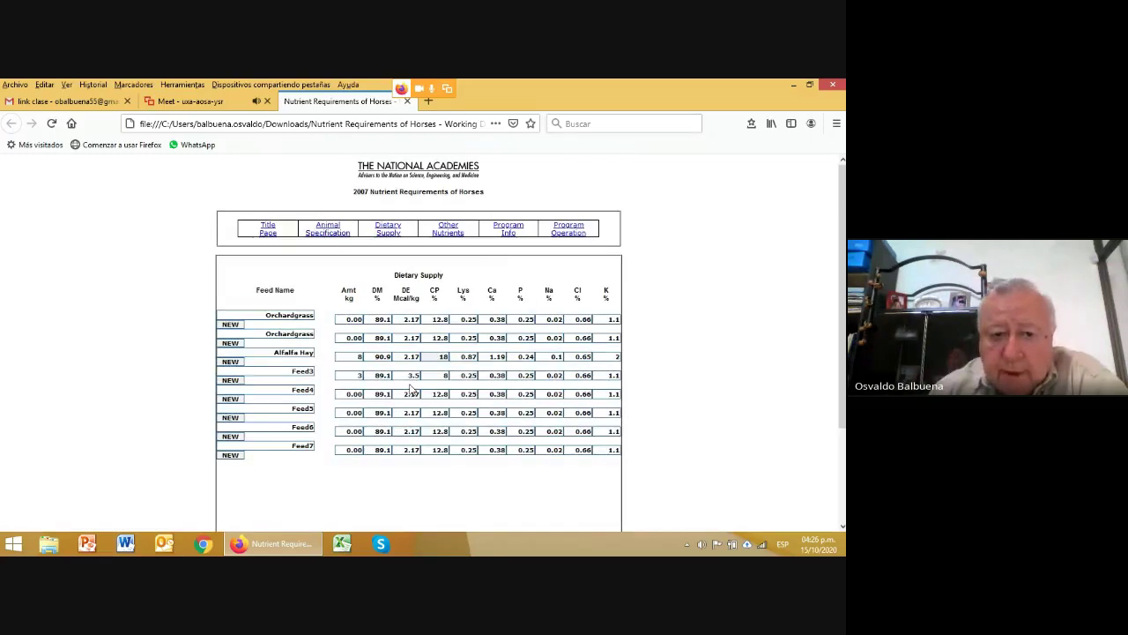
pyautogui.scroll(-3, 410, 389)
pyautogui.doubleClick(361, 234)
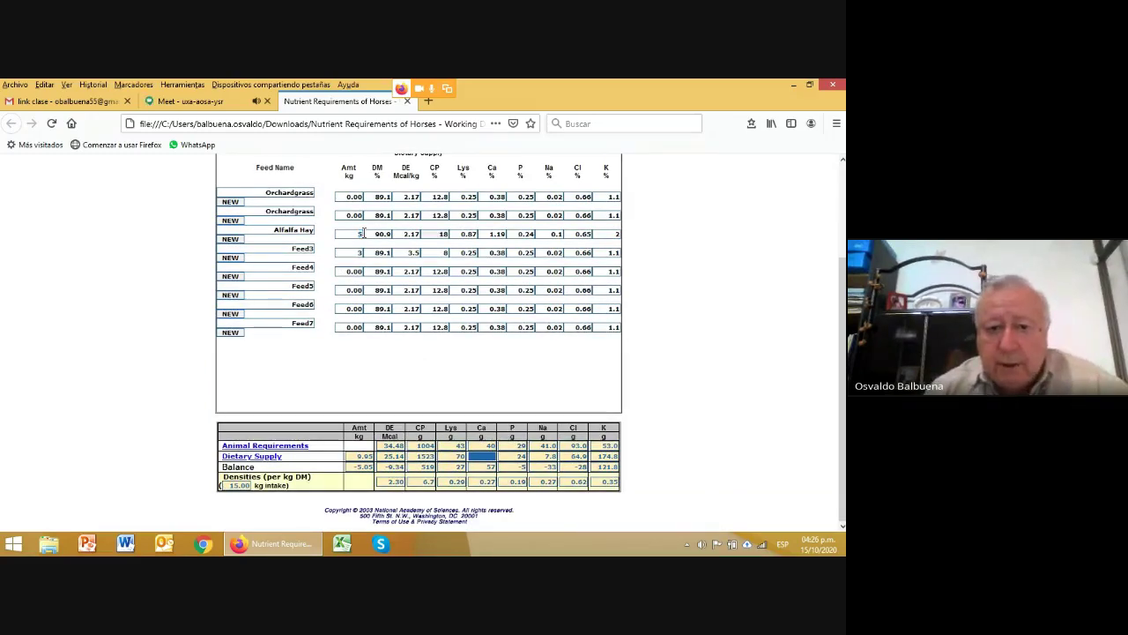
pyautogui.click(356, 253)
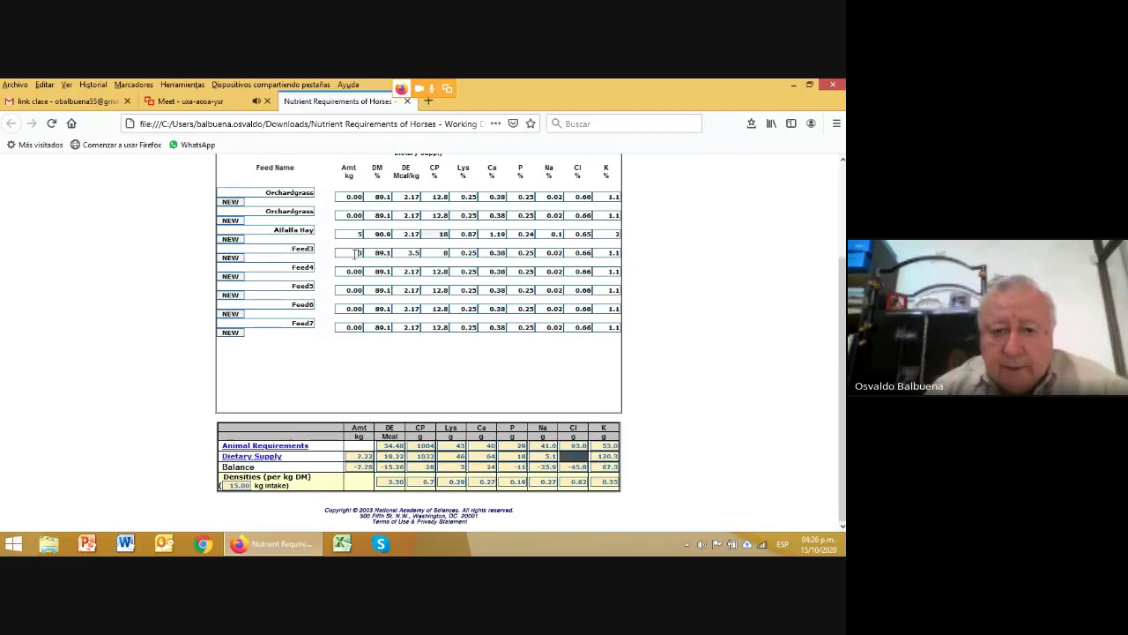
pyautogui.doubleClick(363, 256)
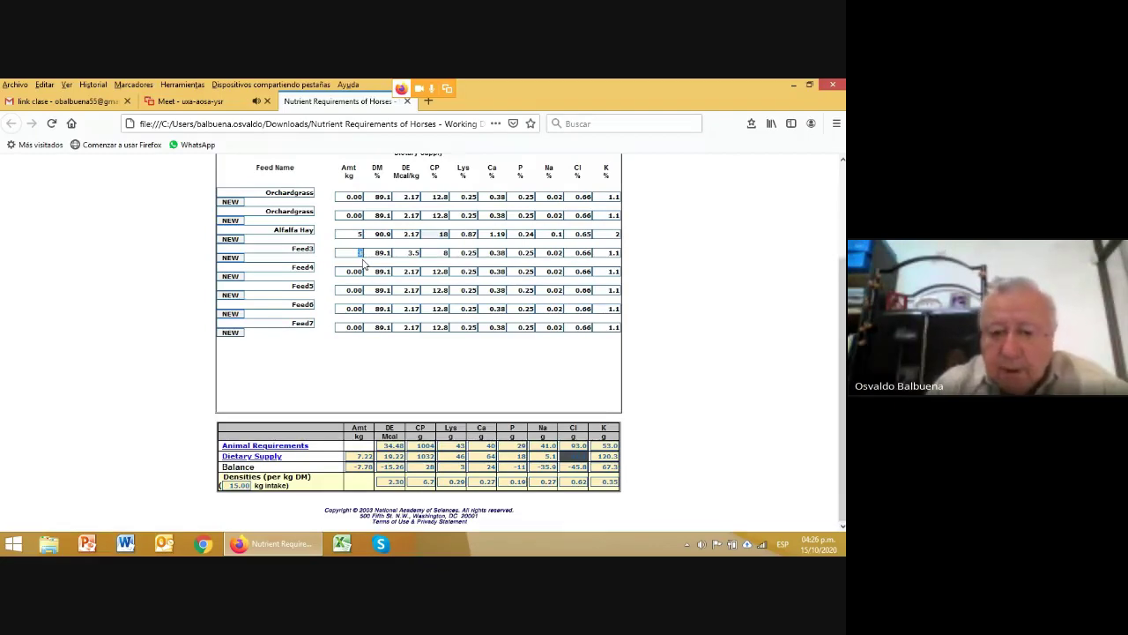
pyautogui.write('10')
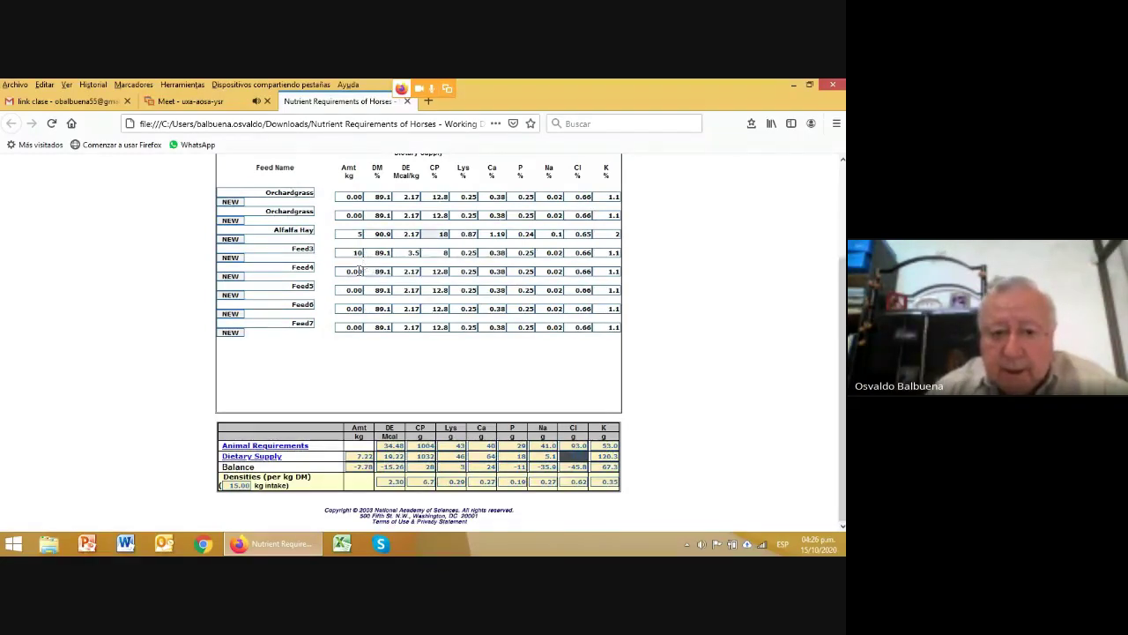
pyautogui.click(356, 345)
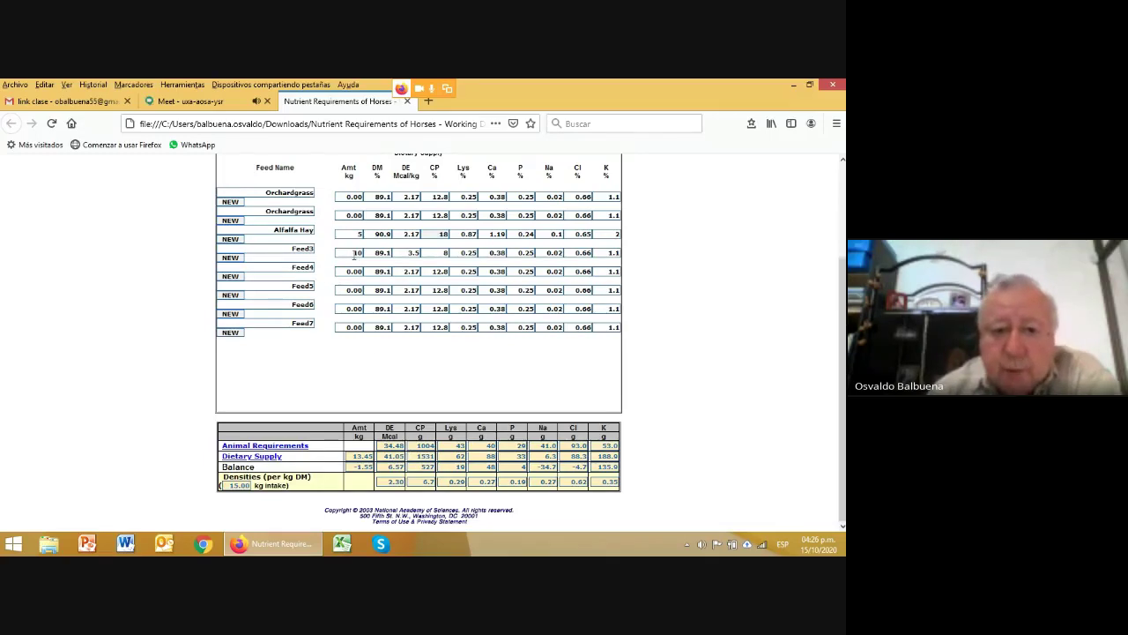
# - Set the amount of Feed3 to 8 kg and update the nutrient balance
pyautogui.moveTo(353, 254); pyautogui.dragTo(370, 254)
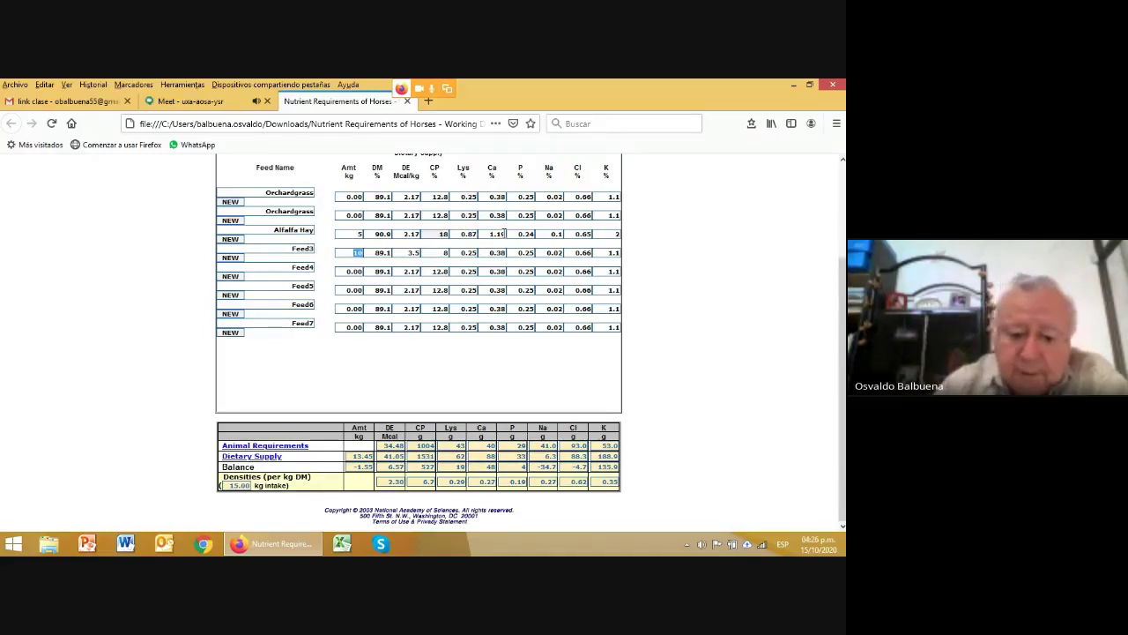
pyautogui.write('8')
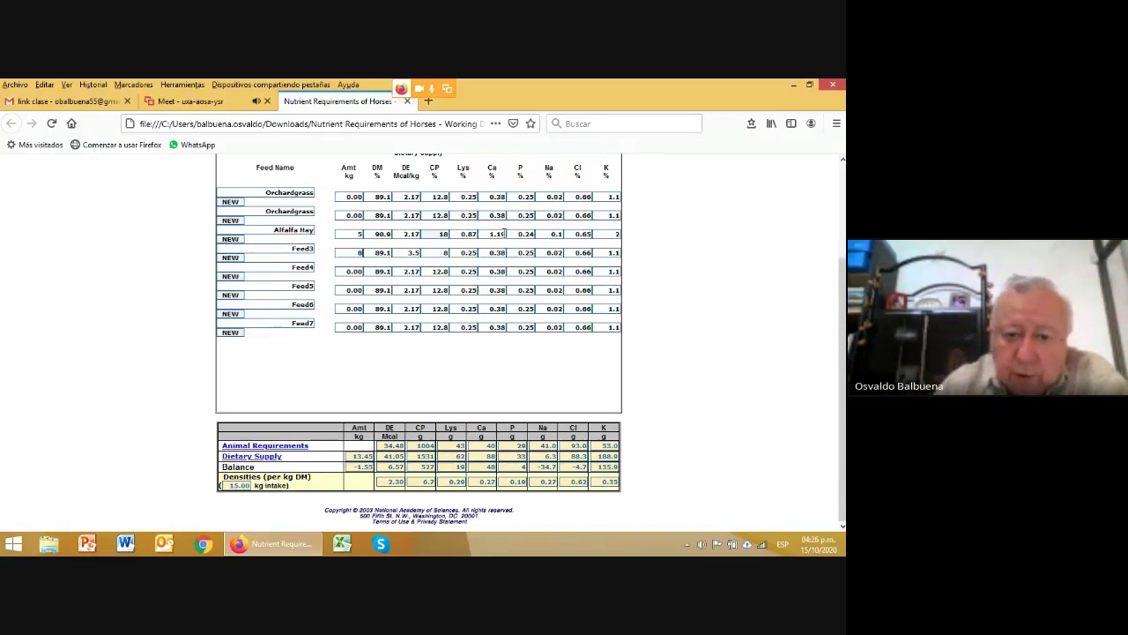
pyautogui.click(378, 365)
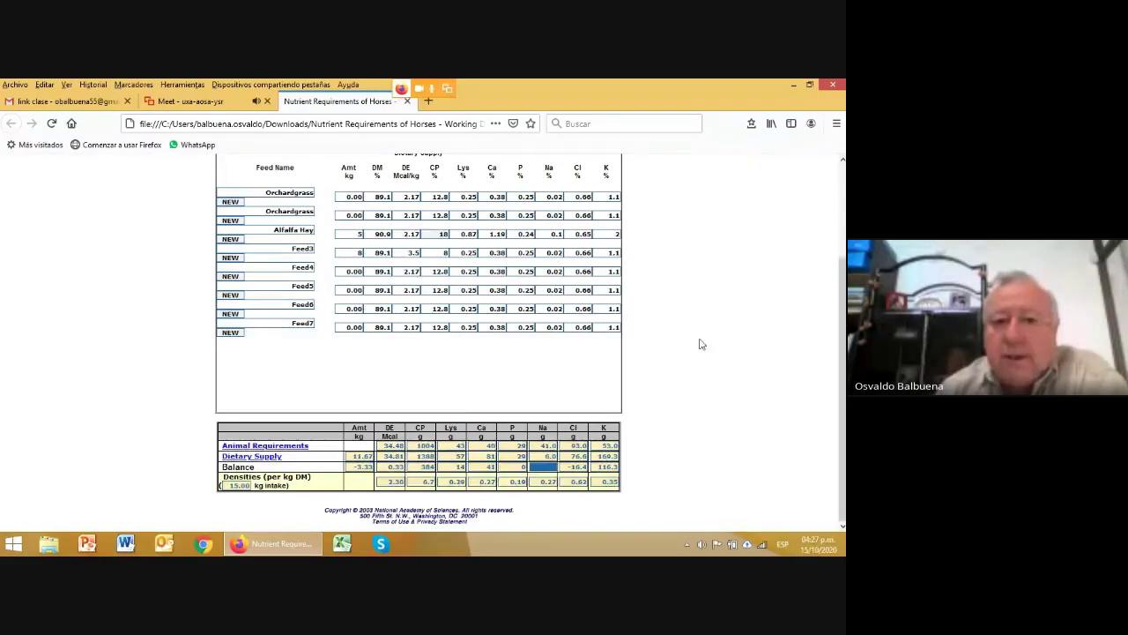
# - Examine the feed amounts and compositions in the dietary supply against the ration's nutrient balance
pyautogui.scroll(3, 702, 343)
pyautogui.scroll(-1, 695, 342)
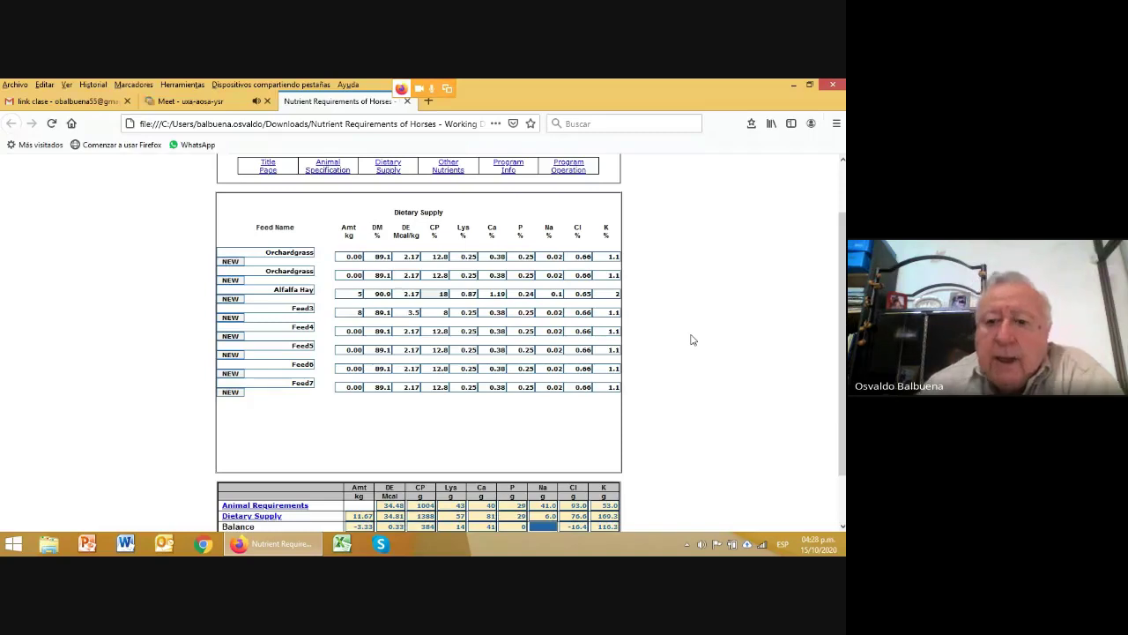
pyautogui.scroll(-1, 686, 335)
pyautogui.scroll(-2, 697, 342)
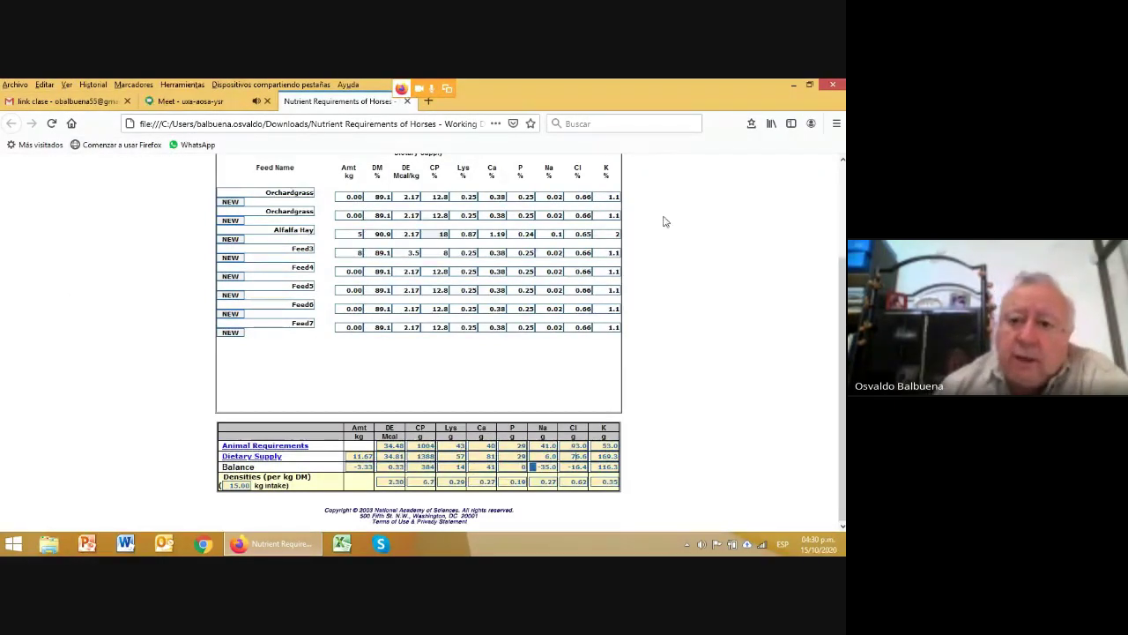
pyautogui.scroll(3, 675, 238)
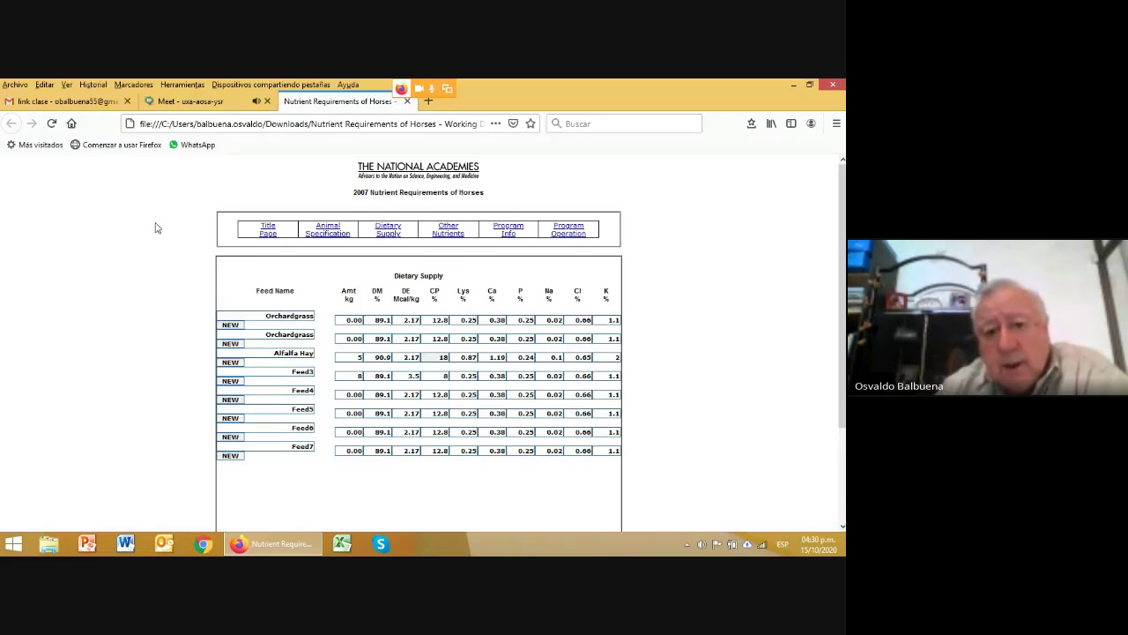
pyautogui.scroll(-2, 155, 227)
pyautogui.scroll(2, 155, 227)
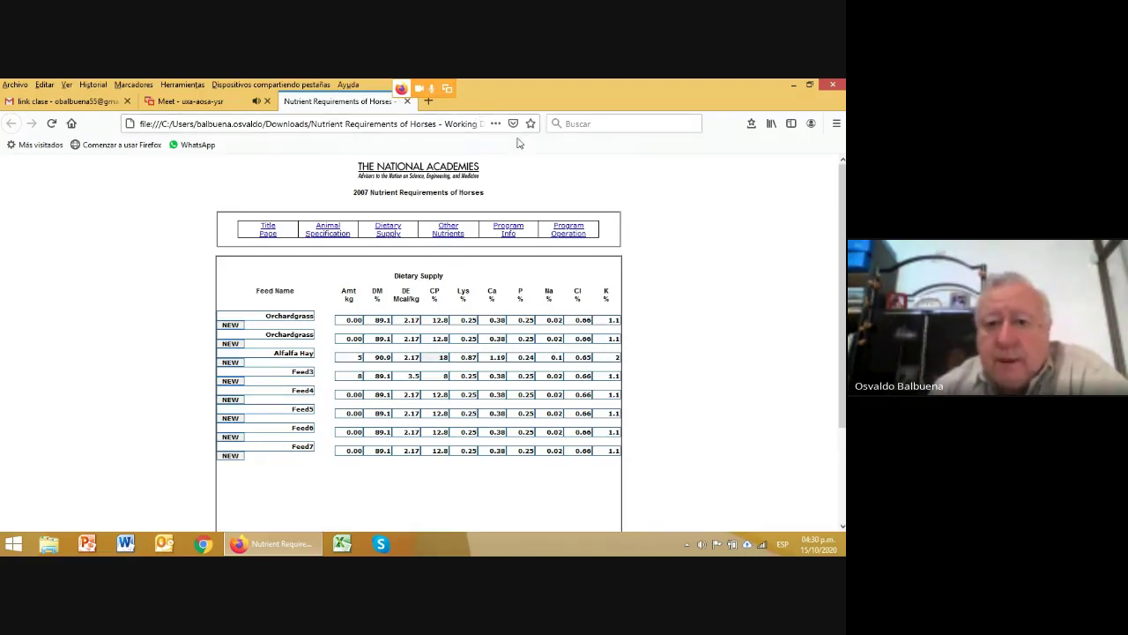
# - Check the end of the working document's file path in the browser address, including its file name and extension
pyautogui.click(483, 123)
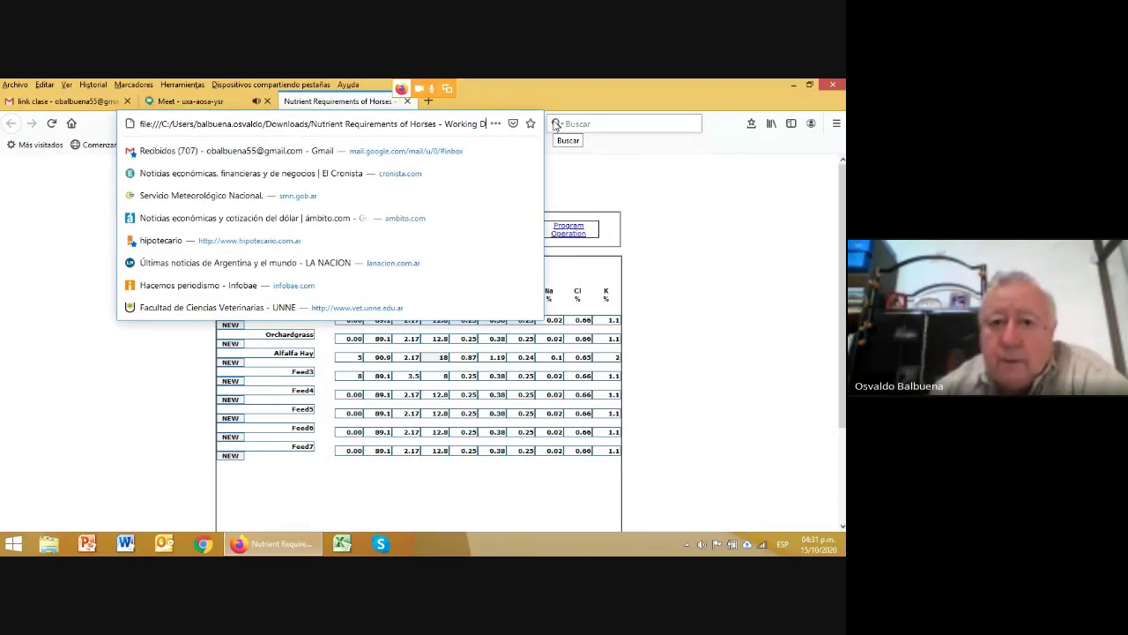
pyautogui.press('Right')
pyautogui.press('Right')
pyautogui.press('Right')
pyautogui.press('Right')
pyautogui.press('Right')
pyautogui.press('Right')
pyautogui.press('Right')
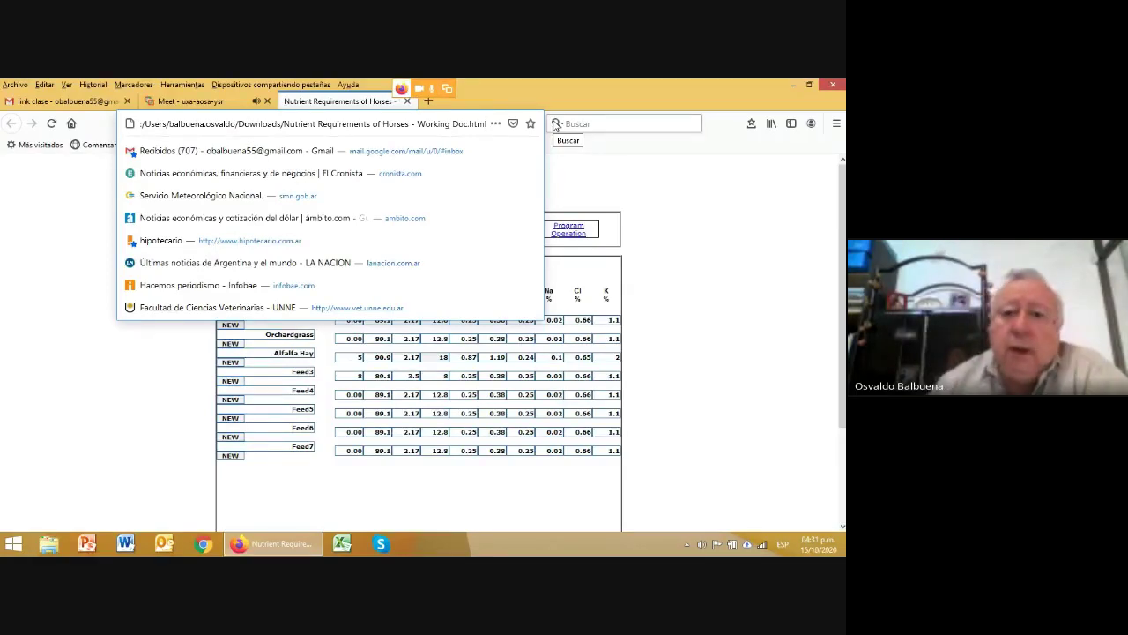
pyautogui.click(590, 185)
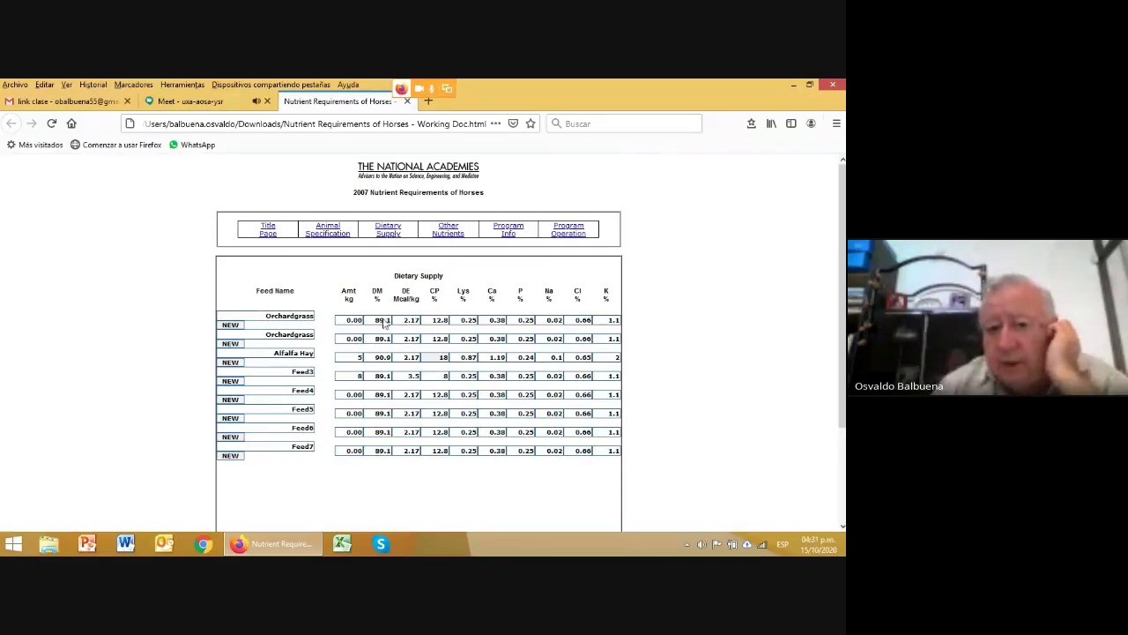
# - Open the animal specification and check the horse's settings against the requirements and balance table
pyautogui.click(329, 234)
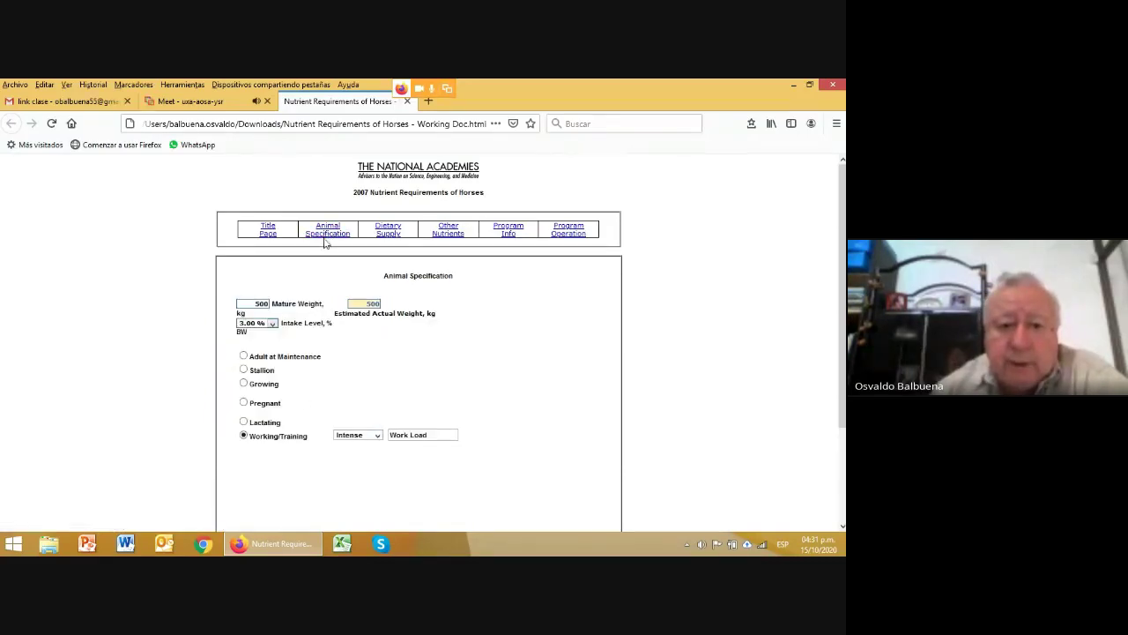
pyautogui.scroll(-2, 324, 392)
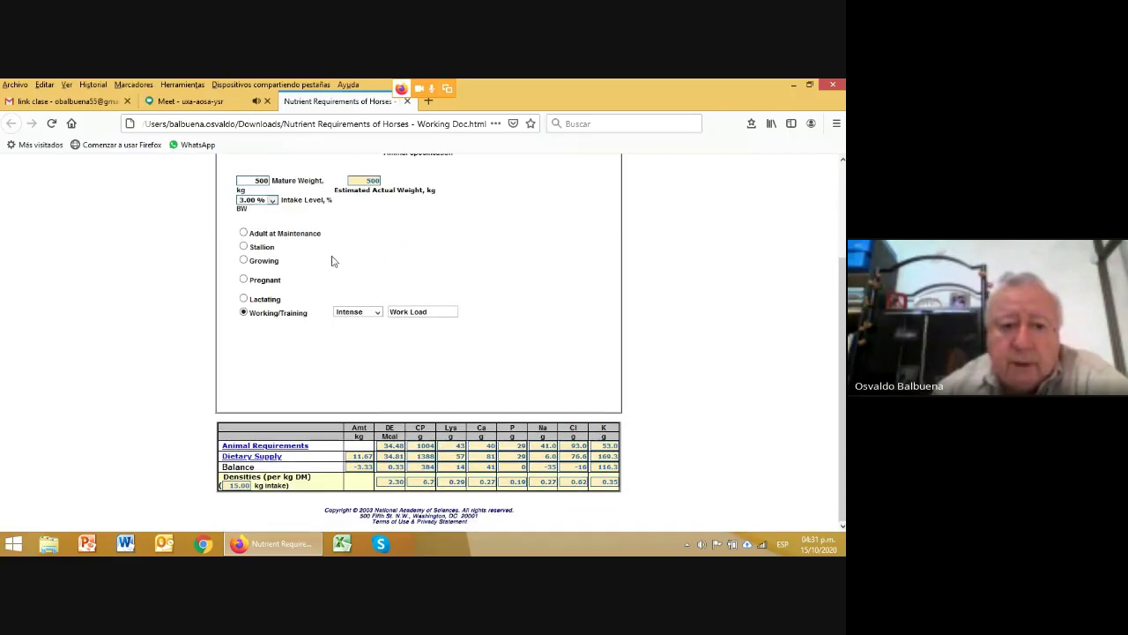